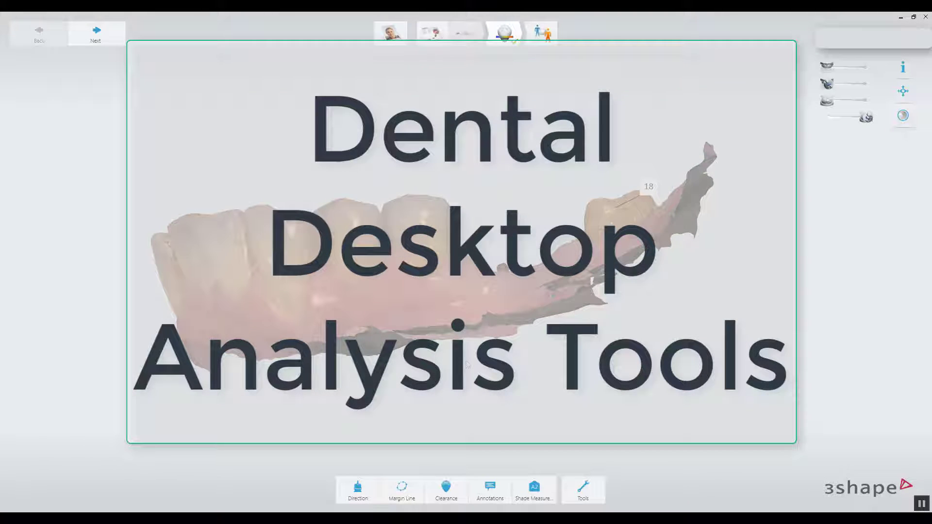
Turn off the scan's colour texture so the lower arch is shown as a plain stone-coloured model.
mouse_move(466, 361)
right_down()
mouse_move(470, 376)
mouse_move(467, 364)
right_up()
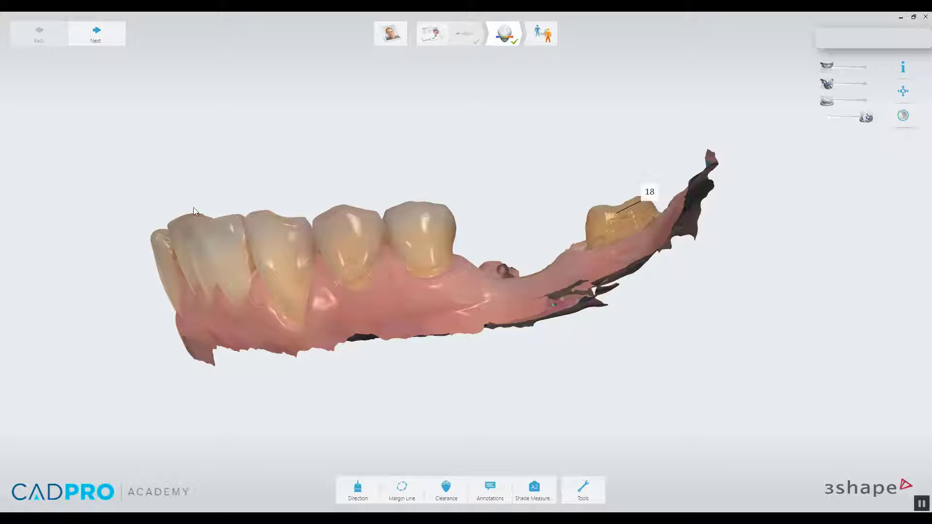
click(904, 116)
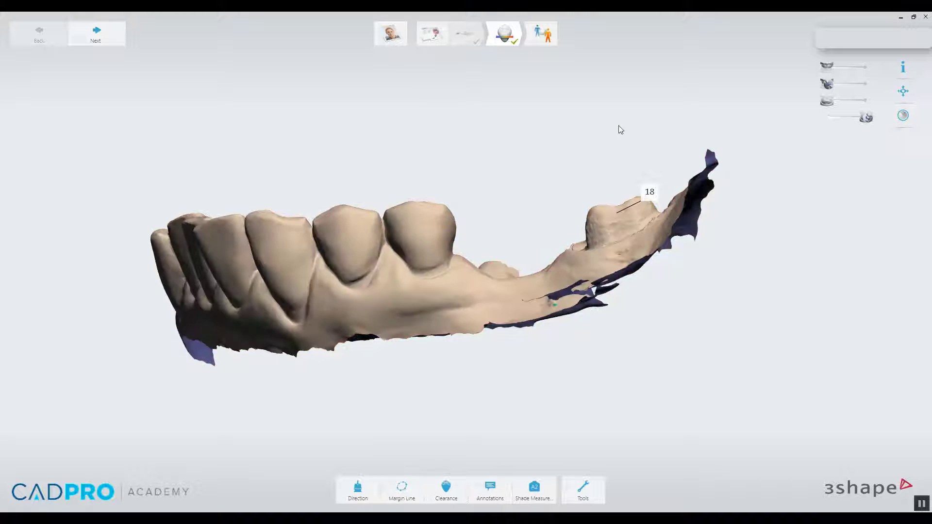
right_drag(314, 196, 335, 195)
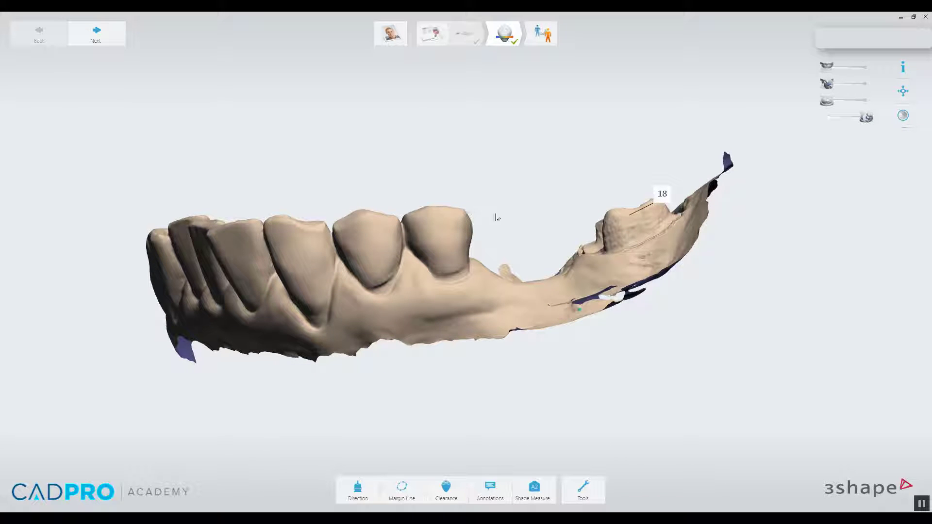
right_drag(531, 224, 534, 224)
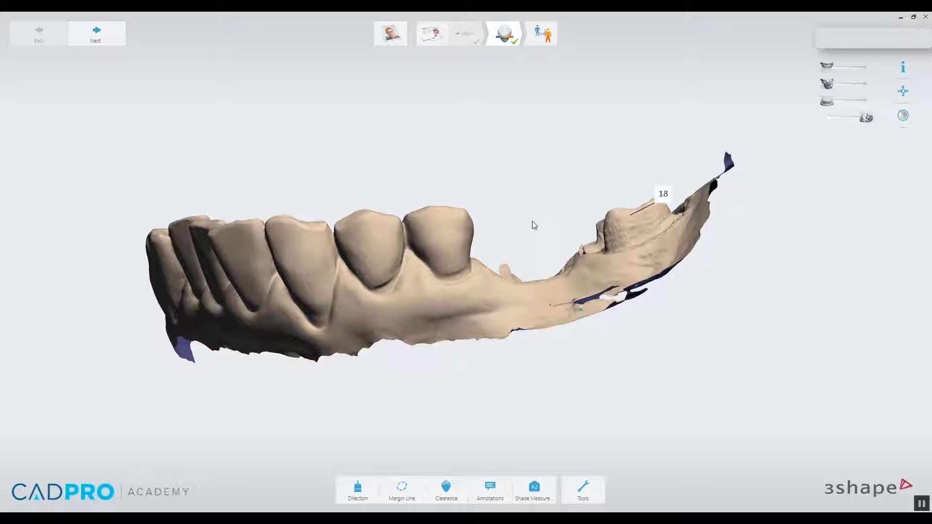
Set the insertion direction for tooth 18 from an occlusal view straight down onto the preparation and accept it.
click(359, 492)
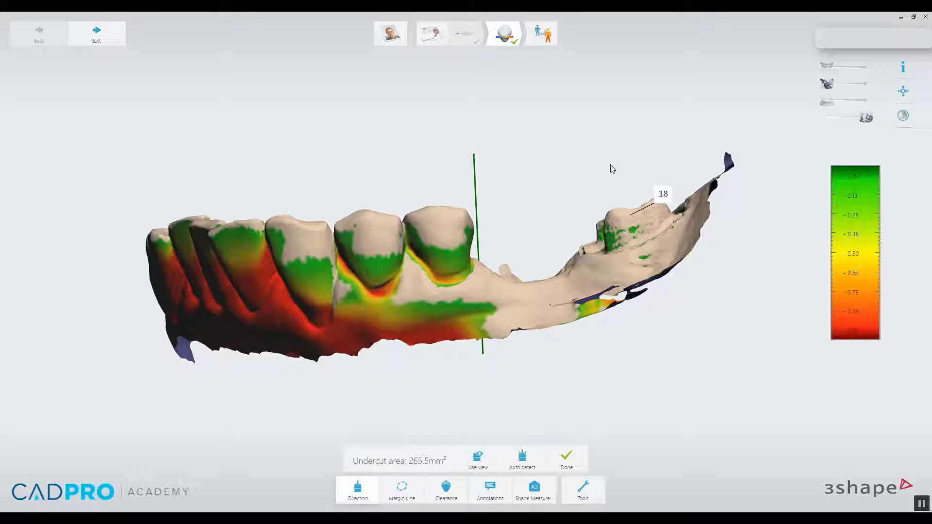
right_drag(595, 166, 605, 228)
right_drag(697, 291, 583, 280)
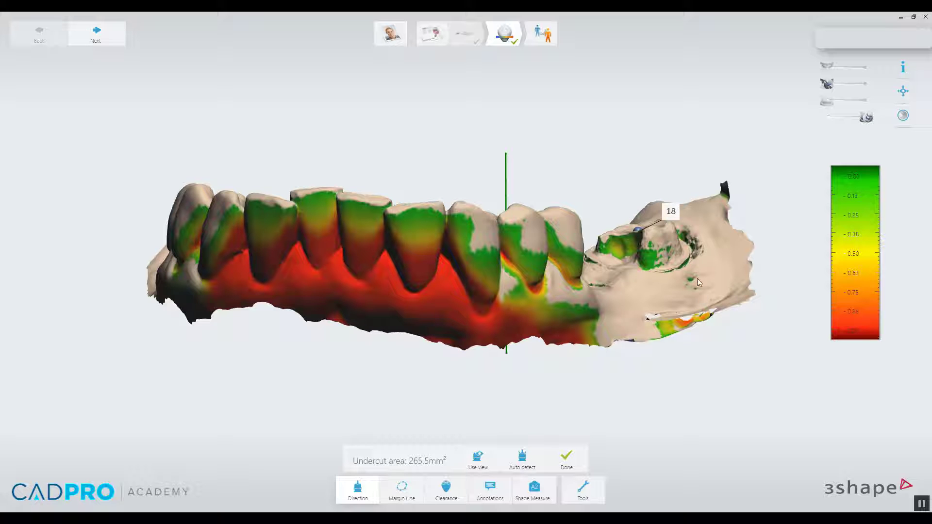
mouse_move(685, 210)
right_down()
mouse_move(610, 218)
mouse_move(620, 324)
mouse_move(629, 318)
mouse_move(617, 288)
mouse_move(550, 237)
right_up()
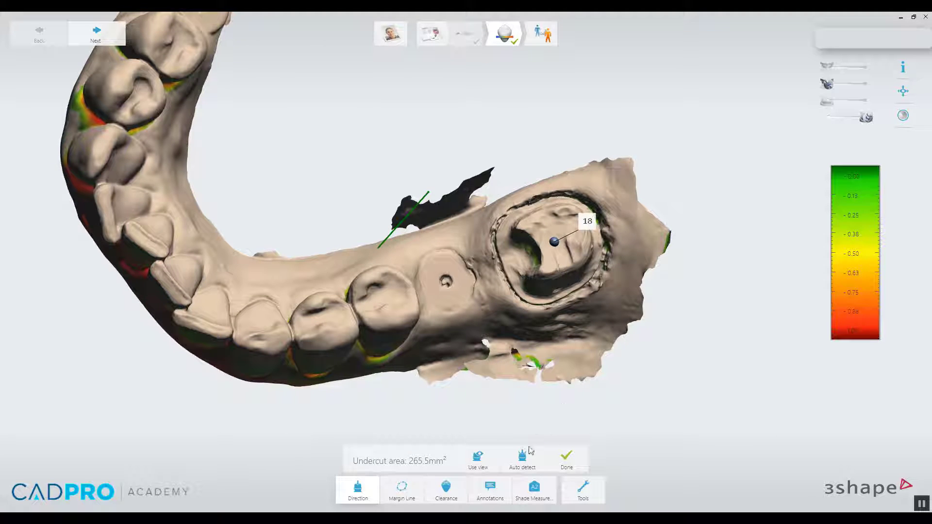
click(480, 459)
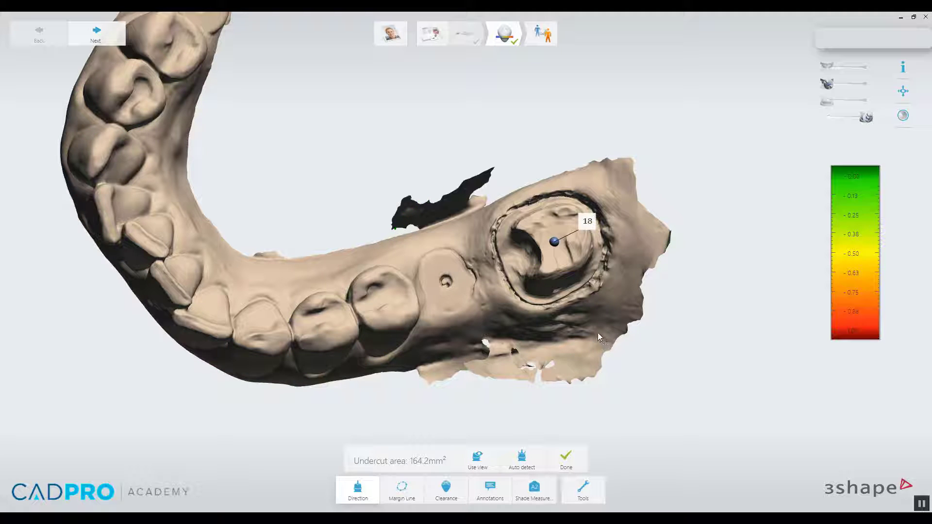
mouse_move(599, 333)
right_down()
mouse_move(638, 237)
mouse_move(678, 275)
mouse_move(653, 299)
mouse_move(596, 318)
mouse_move(606, 267)
mouse_move(586, 282)
mouse_move(597, 306)
mouse_move(613, 305)
mouse_move(607, 320)
mouse_move(593, 307)
mouse_move(606, 319)
right_up()
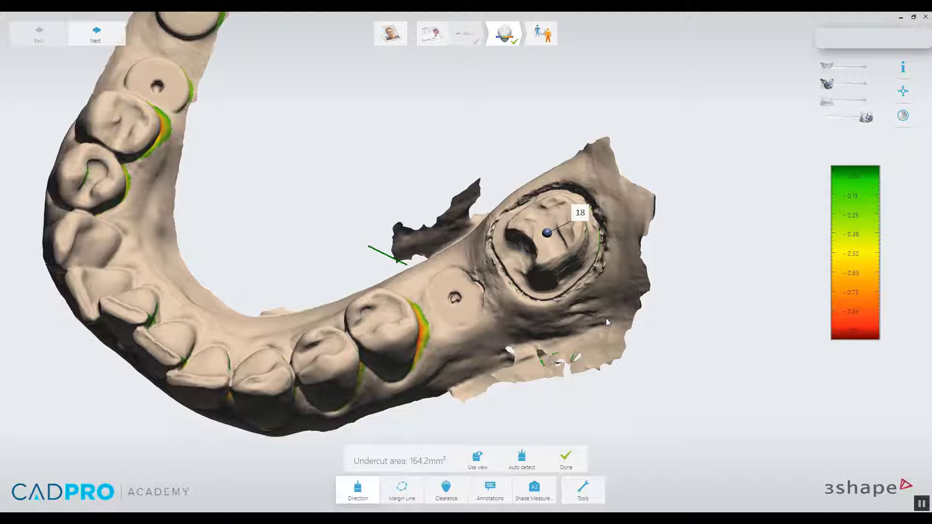
click(566, 459)
Start the margin line on tooth 18 and generate it with Auto set.
click(402, 491)
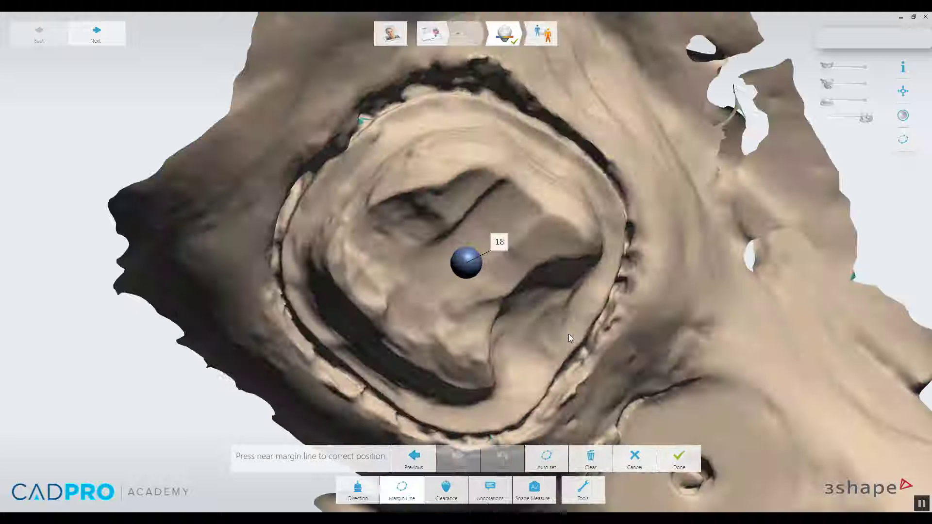
click(552, 337)
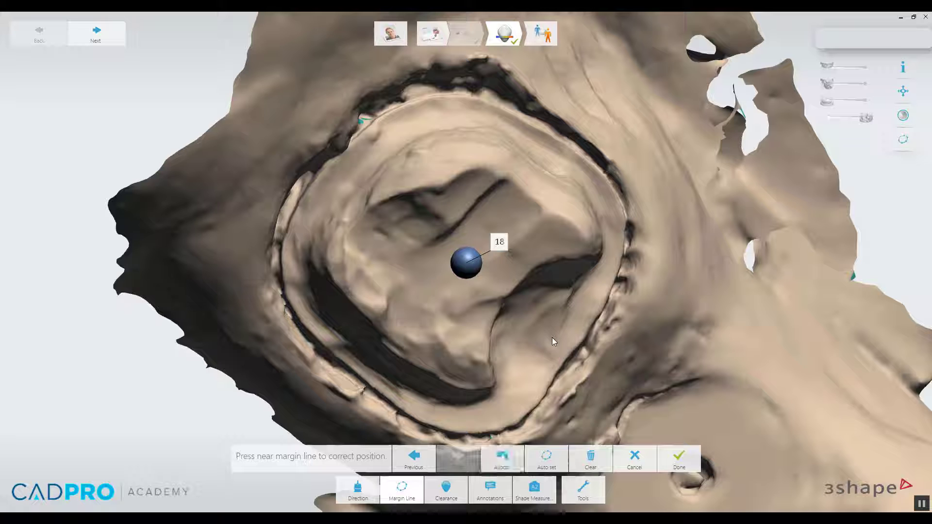
click(549, 459)
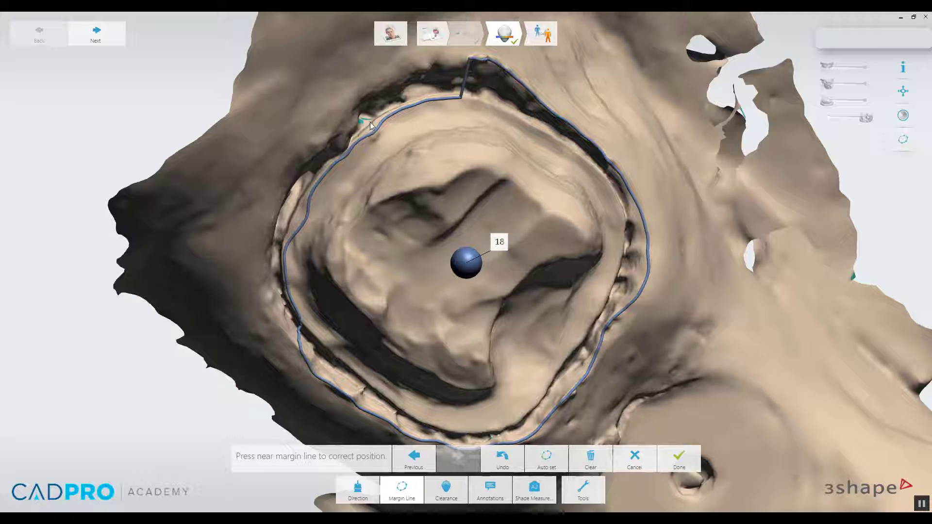
Redraw the automatic margin line around tooth 18 so it follows the preparation's outer edge instead of the gum.
drag(365, 130, 330, 159)
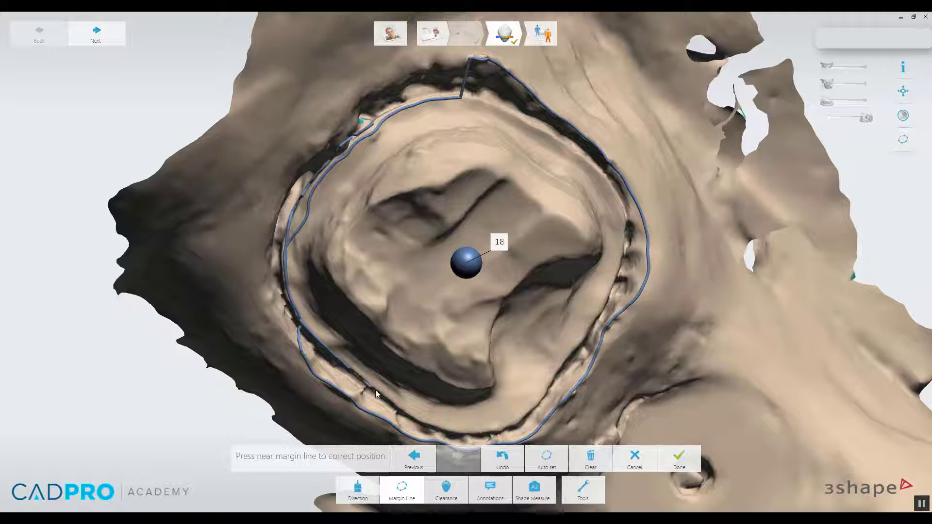
mouse_move(434, 426)
mouse_down()
mouse_move(469, 435)
mouse_move(519, 422)
mouse_move(600, 305)
mouse_up()
mouse_move(617, 217)
mouse_down()
mouse_move(596, 177)
mouse_move(557, 150)
mouse_up()
drag(513, 121, 462, 95)
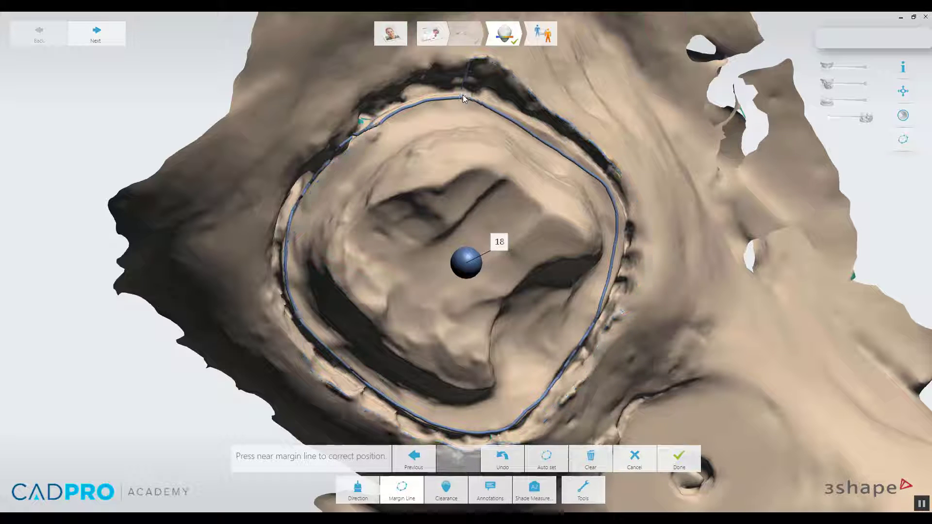
Correct the margin line along the lingual side of tooth 18's preparation, working from a tilted close-up view.
right_drag(427, 355, 329, 228)
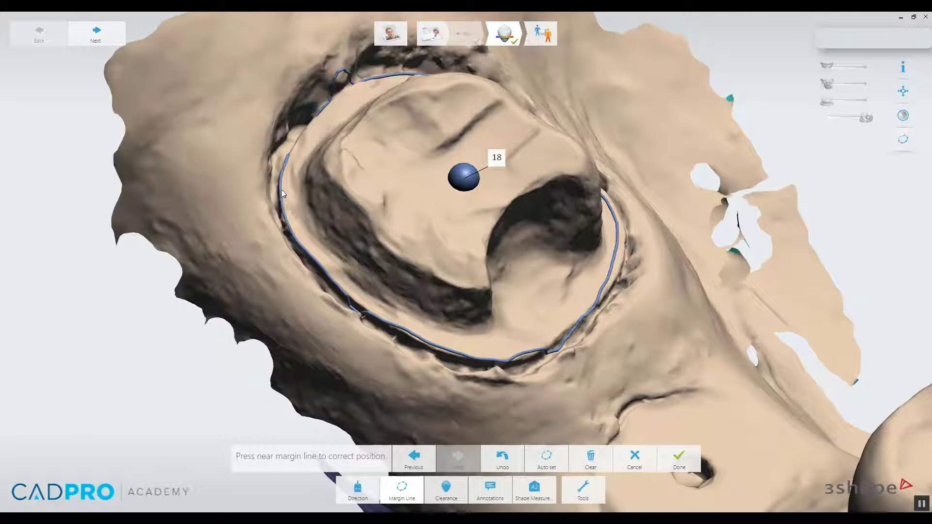
right_drag(281, 189, 325, 163)
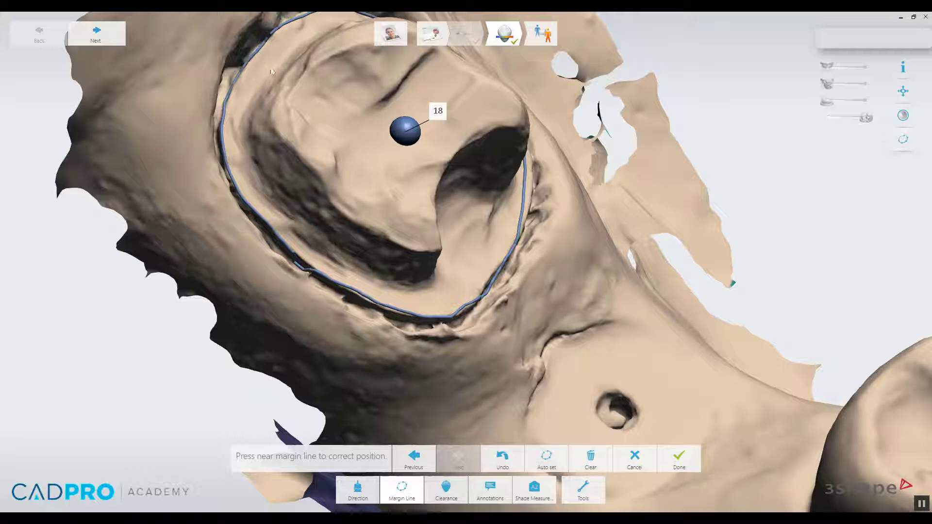
click(386, 311)
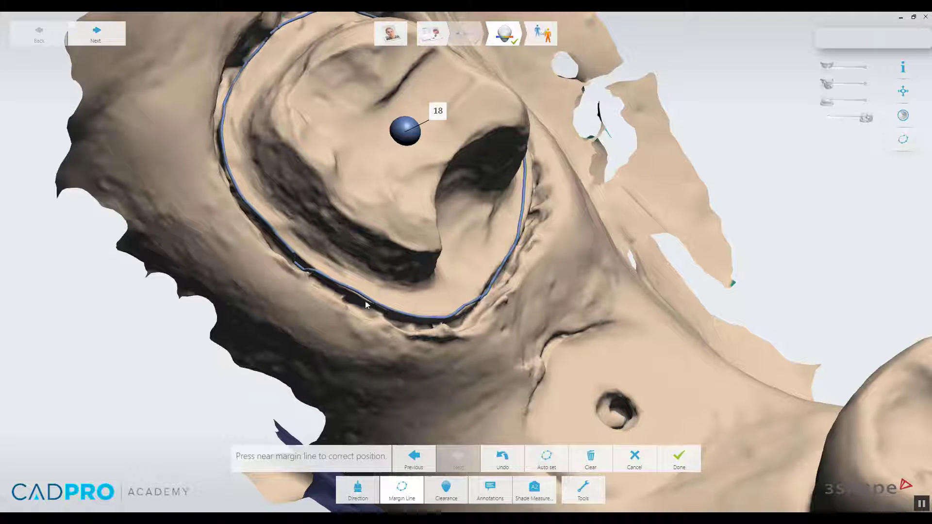
click(373, 302)
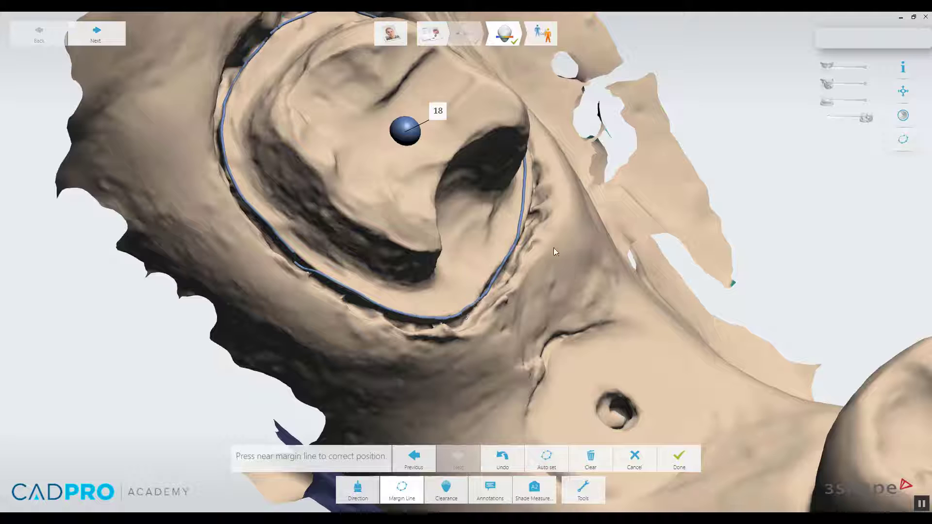
Move the margin line outward to the preparation edge on the side of tooth 18 facing the adjacent implant site.
right_drag(554, 248, 512, 238)
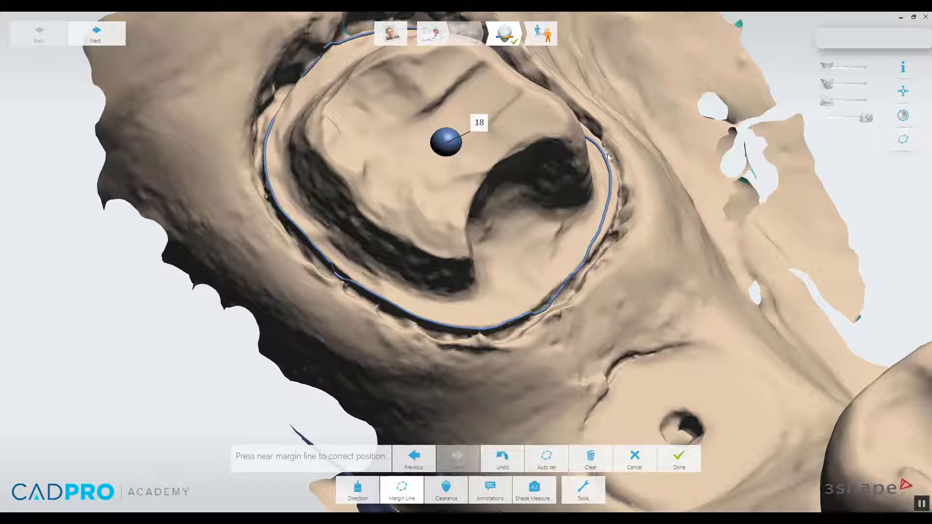
click(614, 177)
click(593, 250)
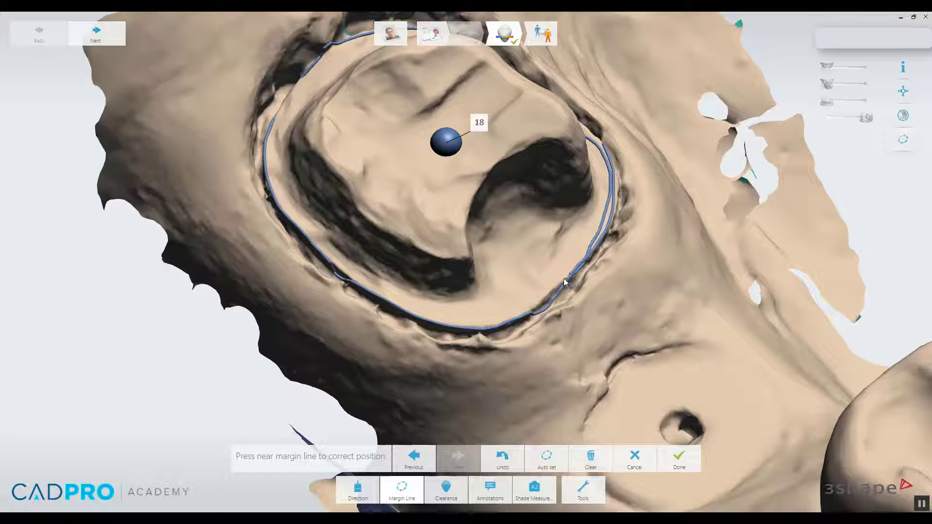
drag(533, 305, 523, 315)
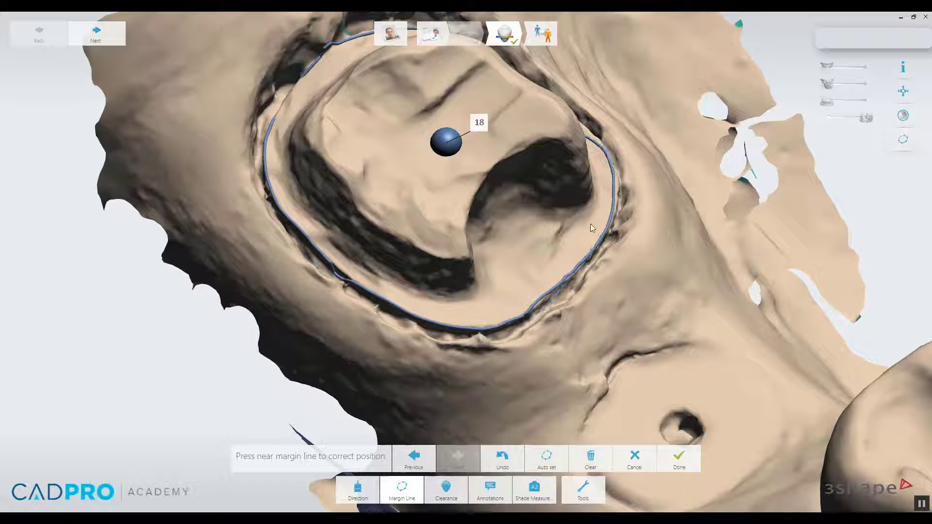
Redraw and smooth the buccal stretch of tooth 18's margin line along the preparation edge.
mouse_move(591, 223)
right_down()
mouse_move(555, 174)
mouse_move(501, 282)
mouse_move(596, 235)
mouse_move(593, 249)
right_up()
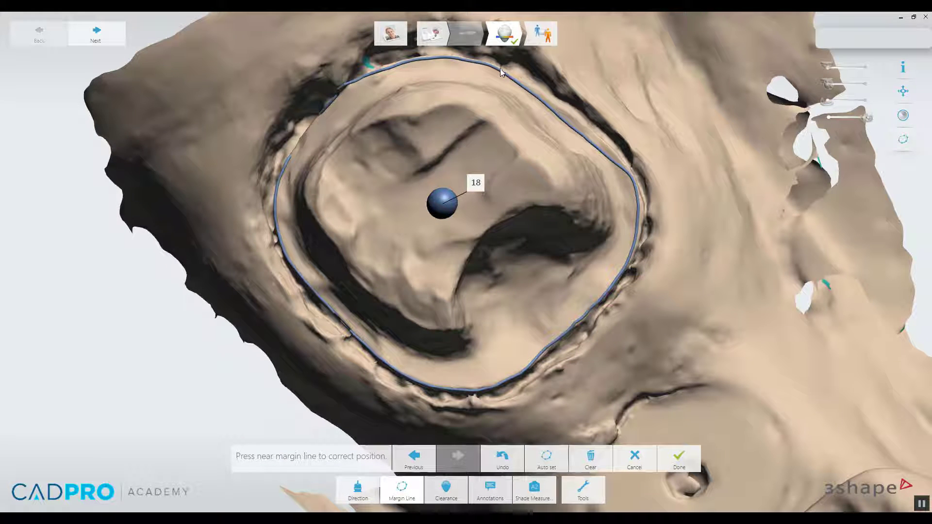
drag(503, 69, 541, 95)
mouse_move(631, 175)
mouse_down()
mouse_move(641, 220)
mouse_move(631, 253)
mouse_up()
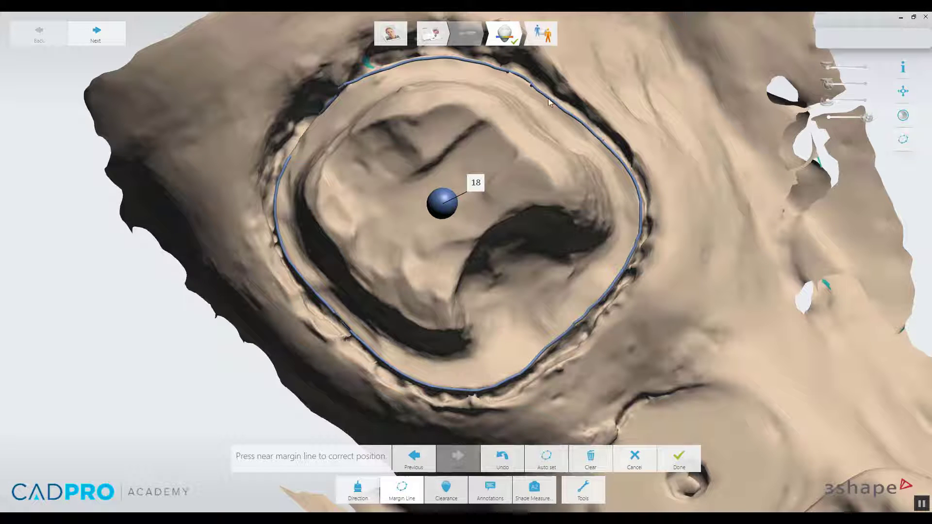
click(515, 79)
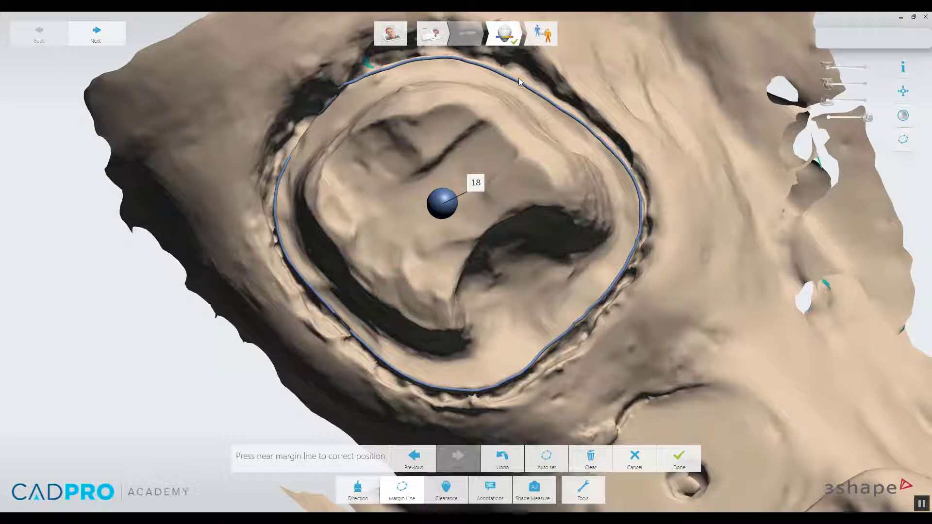
Correct the distal-lingual stretch of tooth 18's margin line and accept the finished margin.
right_drag(650, 168, 530, 128)
drag(279, 161, 249, 214)
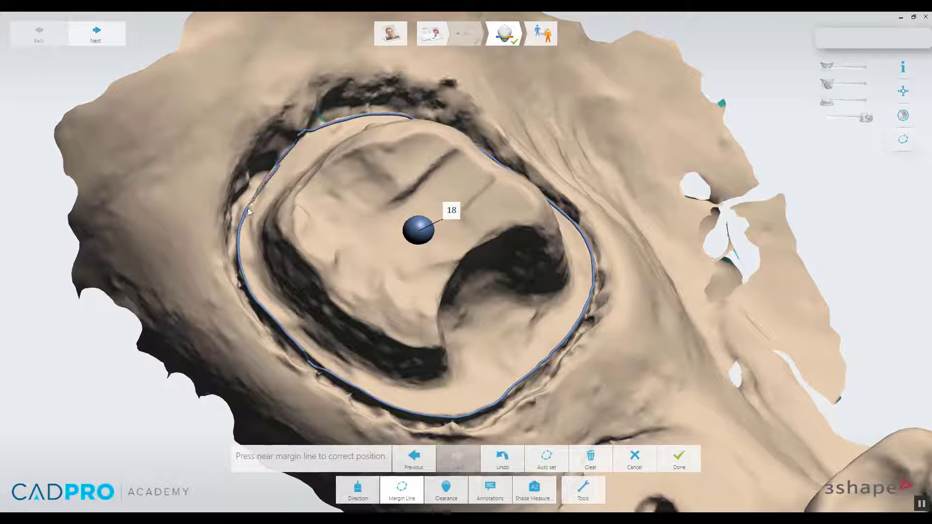
click(680, 459)
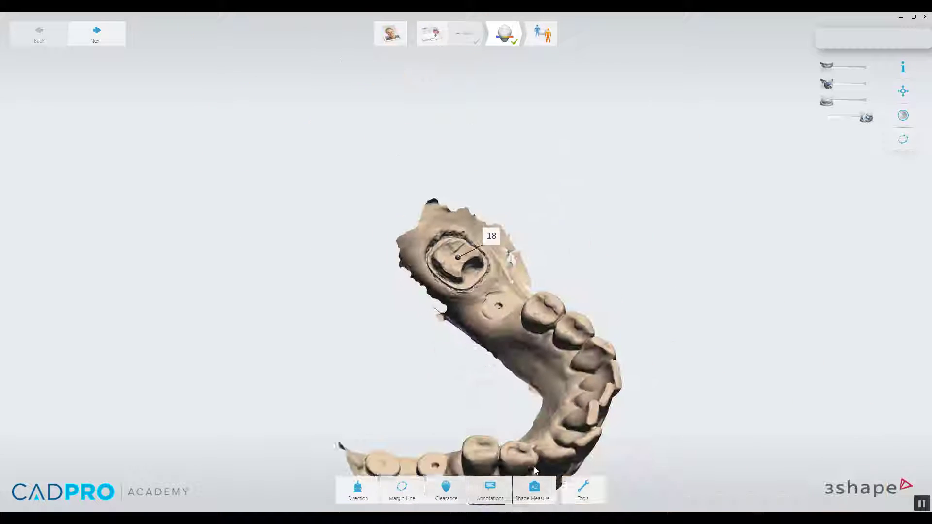
Examine the Clearance colour map on the tooth 18 preparation from several angles, then close the check.
click(448, 490)
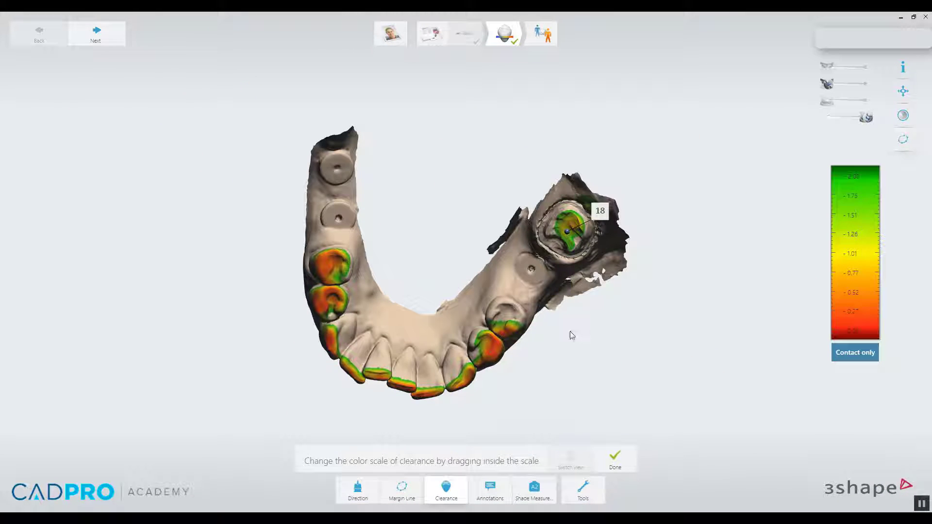
right_drag(550, 325, 569, 217)
scroll(569, 216, up, 6)
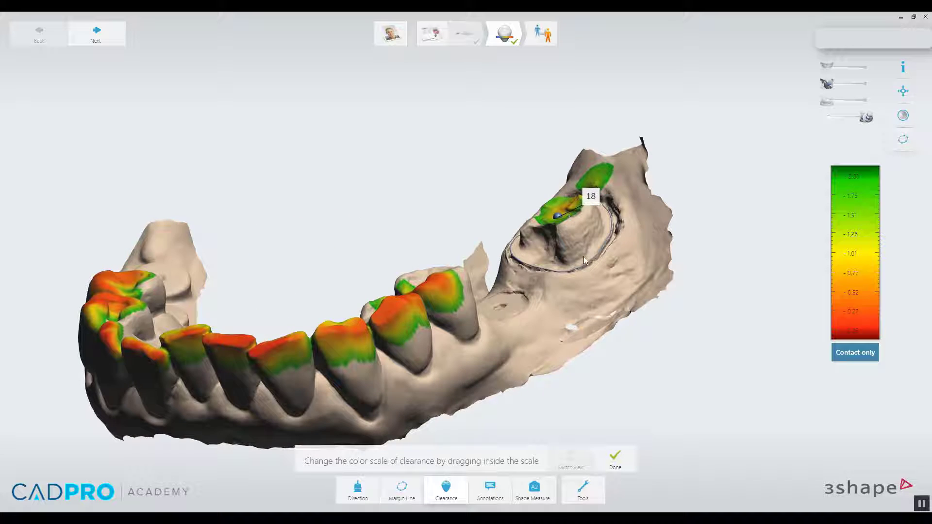
right_drag(573, 258, 585, 217)
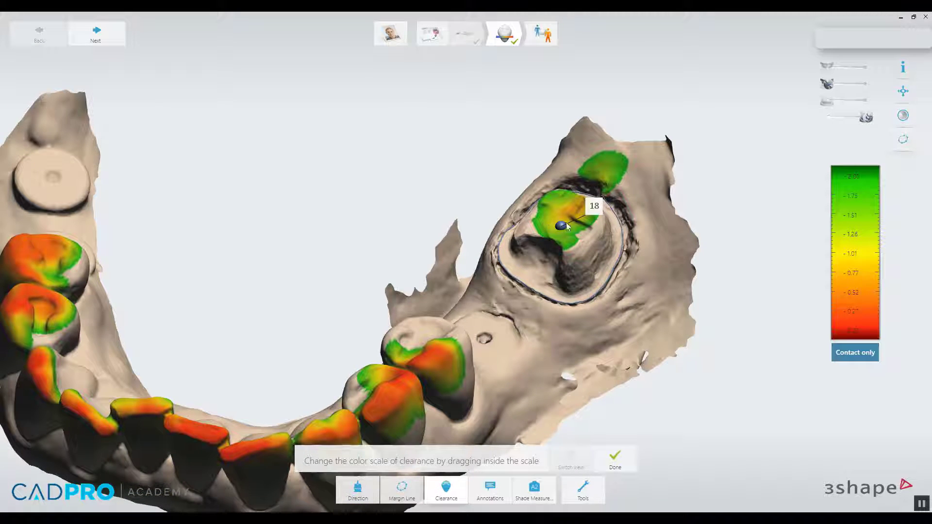
right_drag(571, 226, 571, 209)
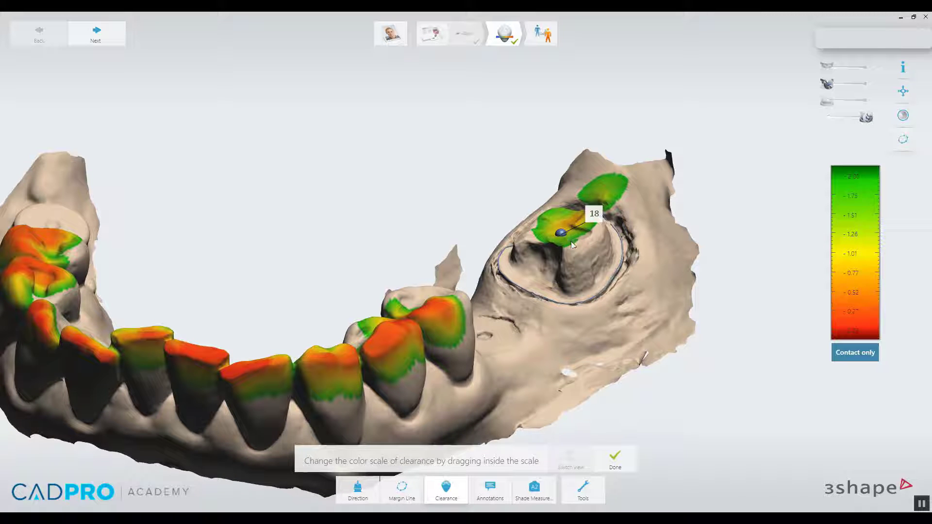
right_drag(572, 241, 587, 201)
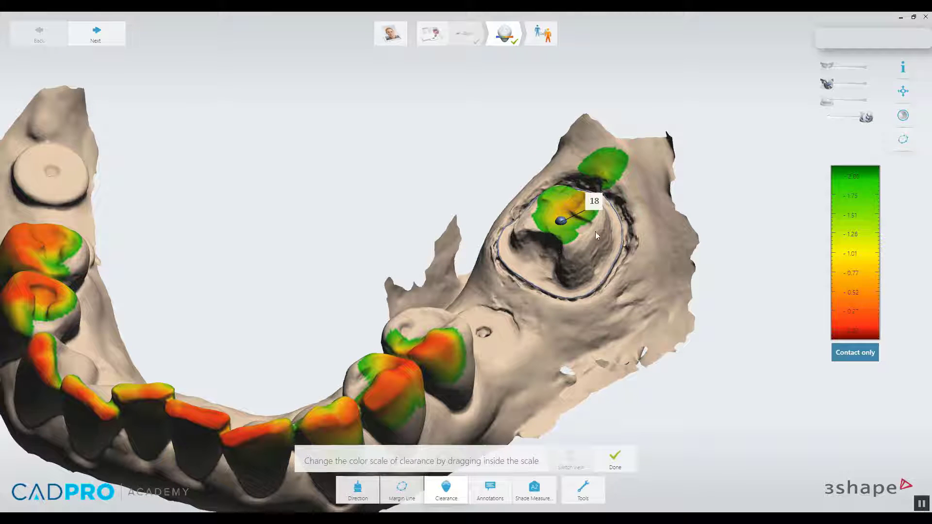
right_drag(576, 240, 573, 225)
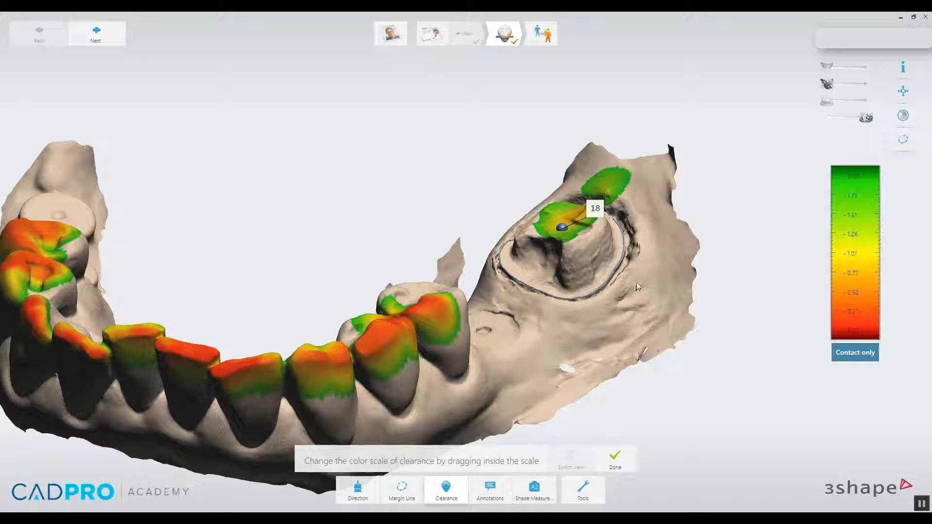
right_drag(590, 256, 640, 267)
right_drag(634, 268, 631, 268)
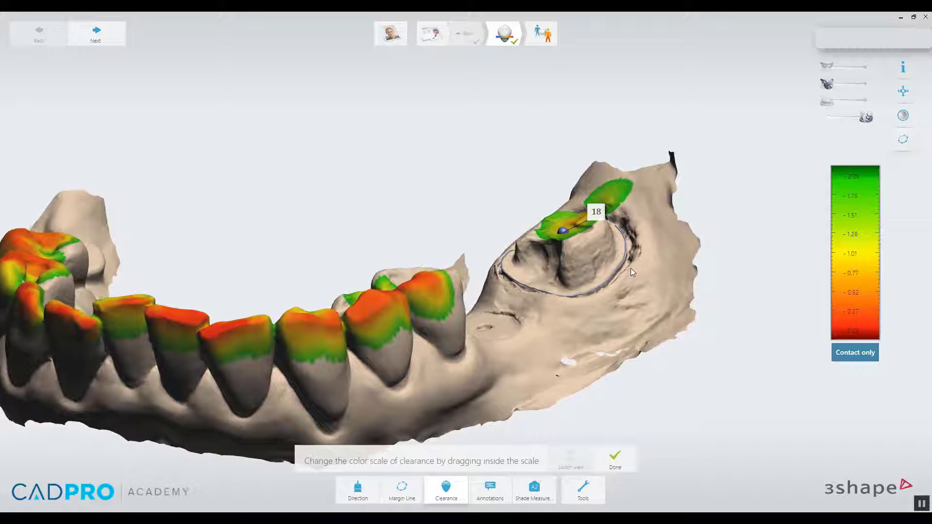
right_drag(623, 315, 600, 318)
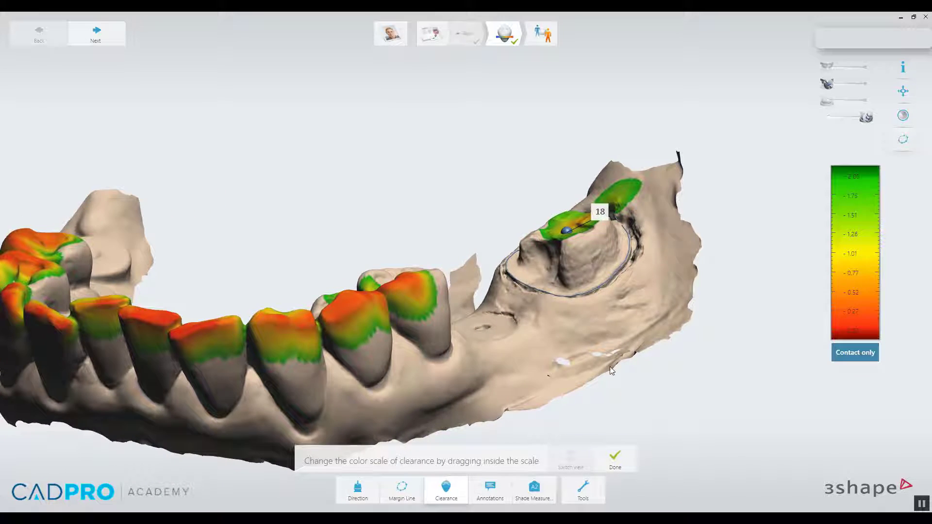
click(617, 457)
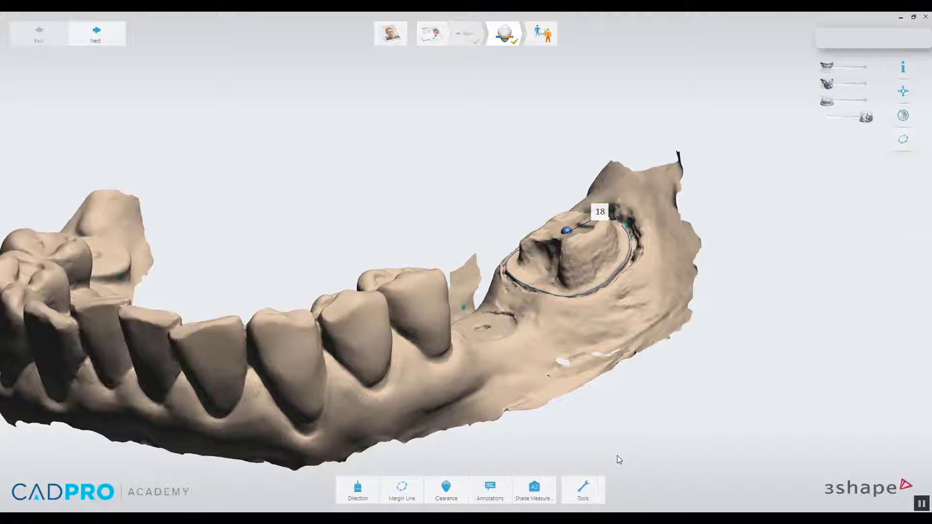
Annotate the hollow in the tooth 18 preparation with "Please block out undercut if it is an issue" and accept the annotation.
click(490, 490)
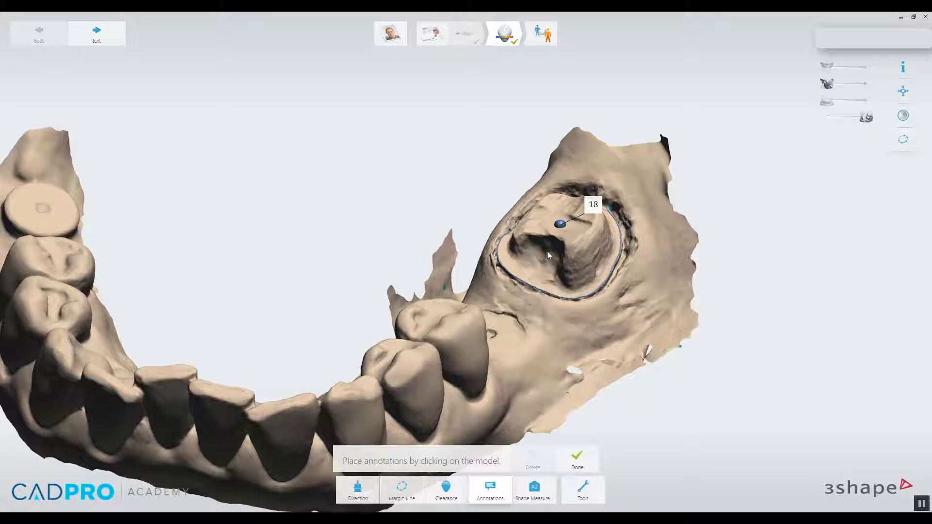
click(548, 251)
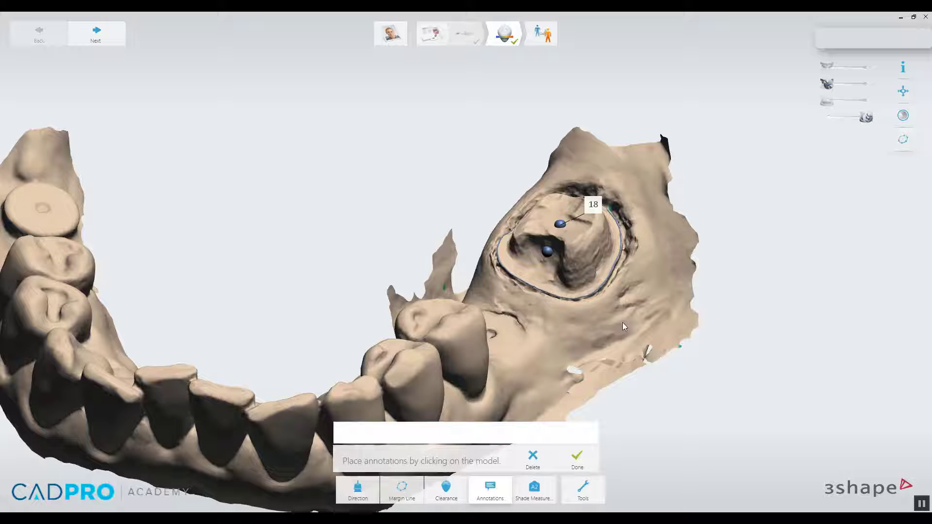
text(Please block out u)
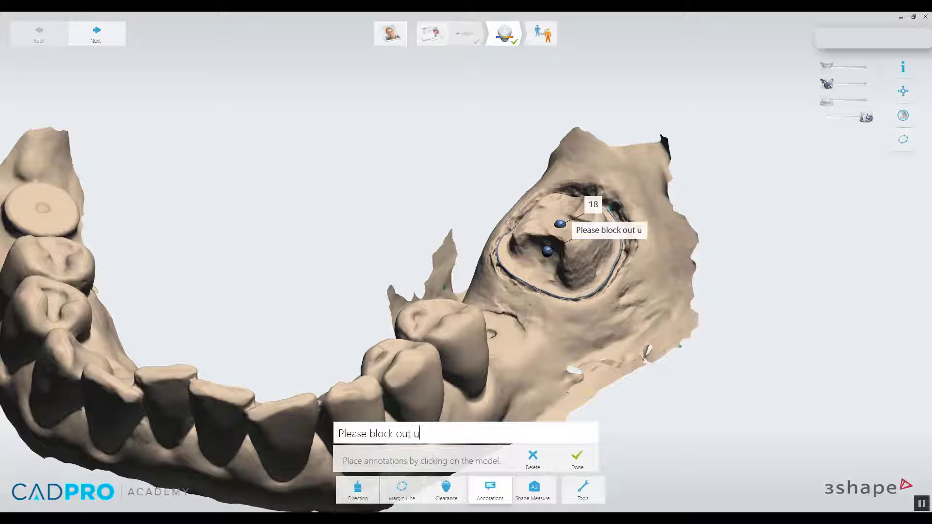
text(ndercut if i)
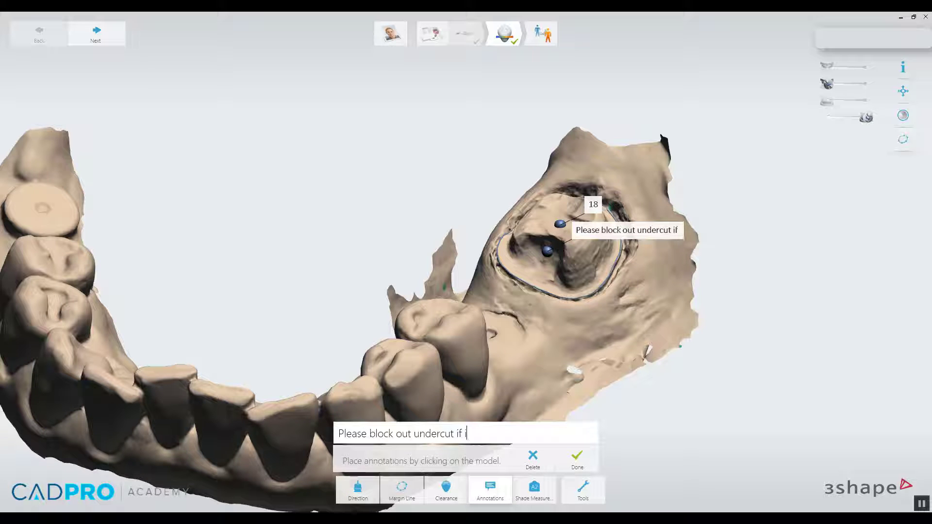
text(t is an issue)
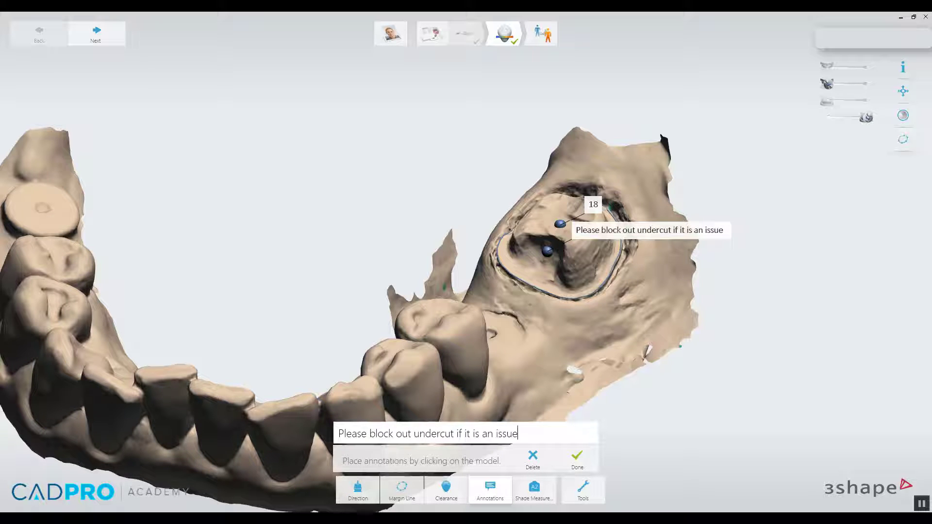
click(578, 461)
Switch the lower-arch scan from the plain stone display to its natural scan colours.
mouse_move(578, 366)
right_down()
mouse_move(562, 314)
mouse_move(581, 314)
mouse_move(562, 311)
mouse_move(556, 323)
right_up()
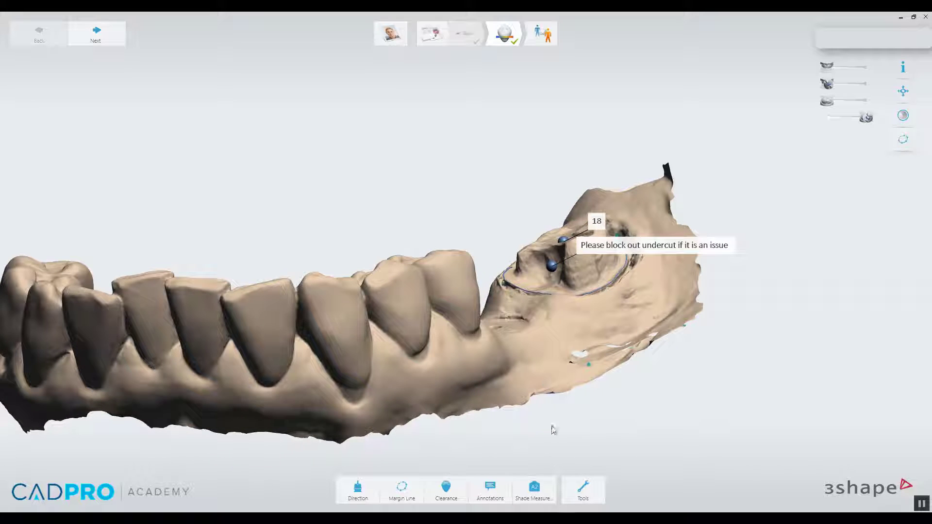
right_drag(604, 379, 611, 311)
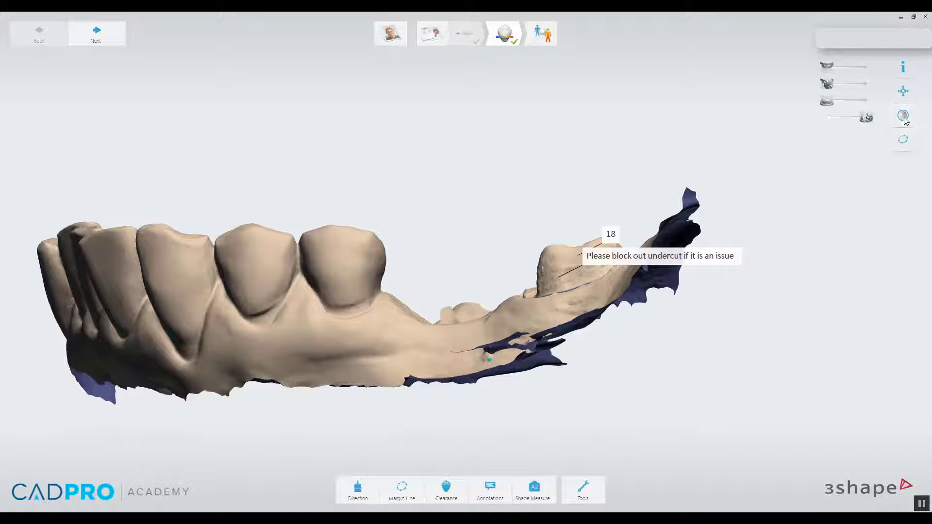
click(905, 117)
right_drag(435, 203, 458, 202)
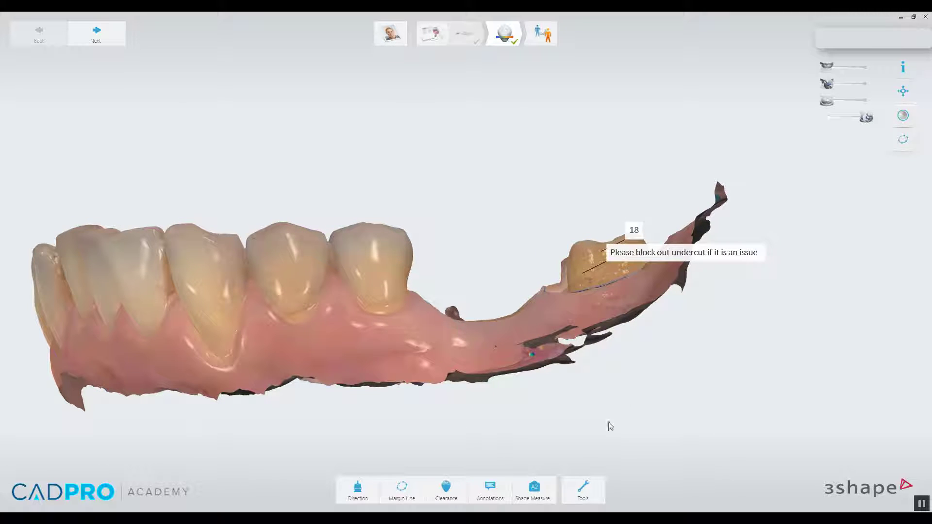
Place two Shade Measurements on the first premolar, one near the cusp tip and one near the gum line.
click(537, 498)
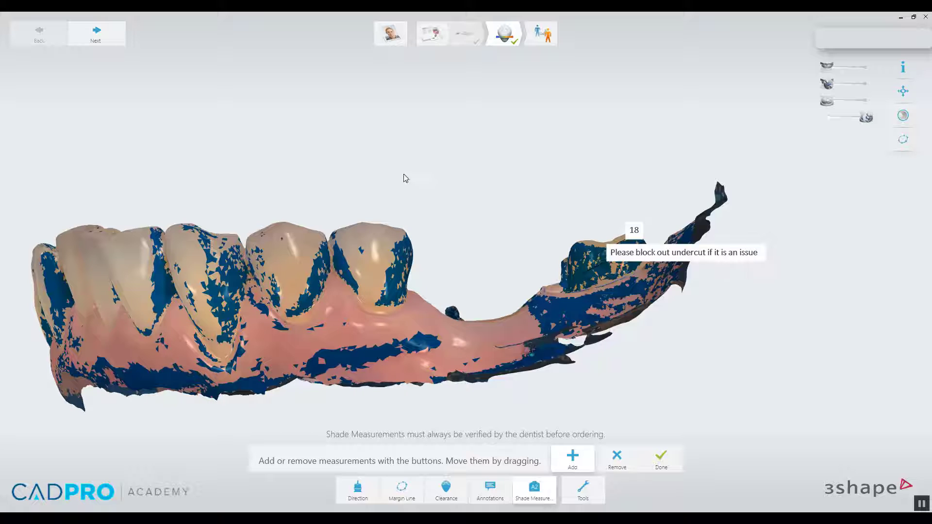
right_drag(340, 174, 396, 213)
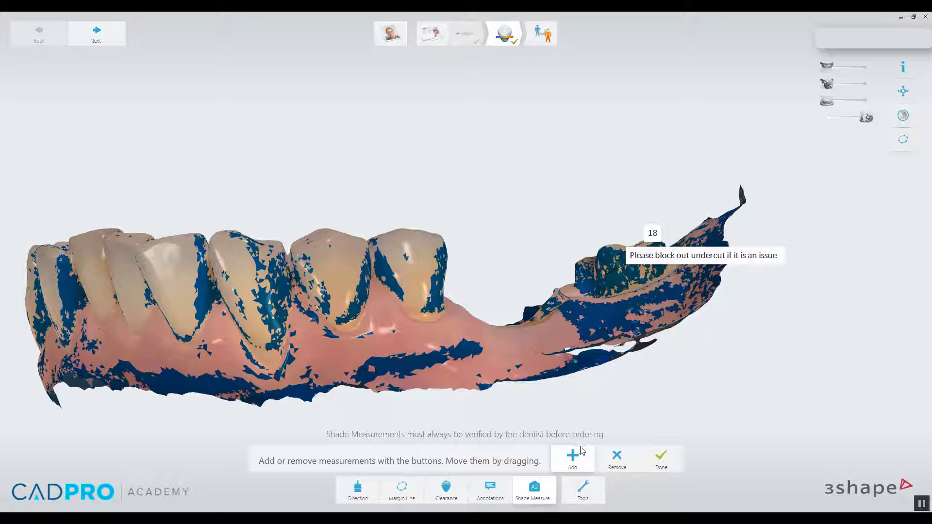
click(404, 239)
drag(403, 237, 333, 244)
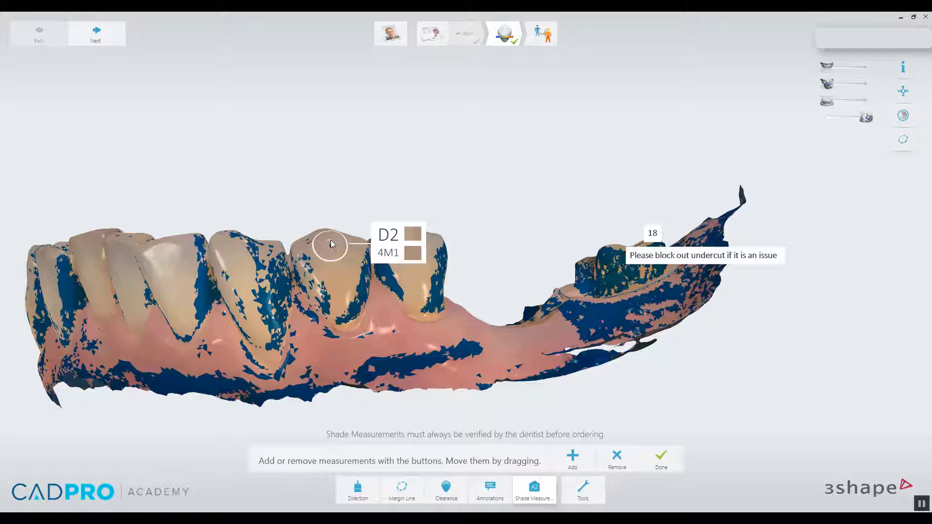
click(573, 458)
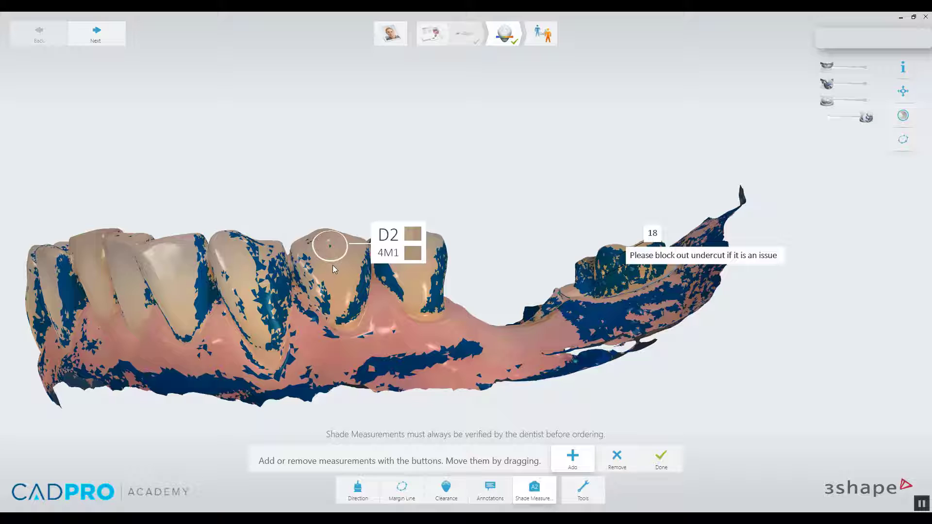
drag(337, 270, 342, 296)
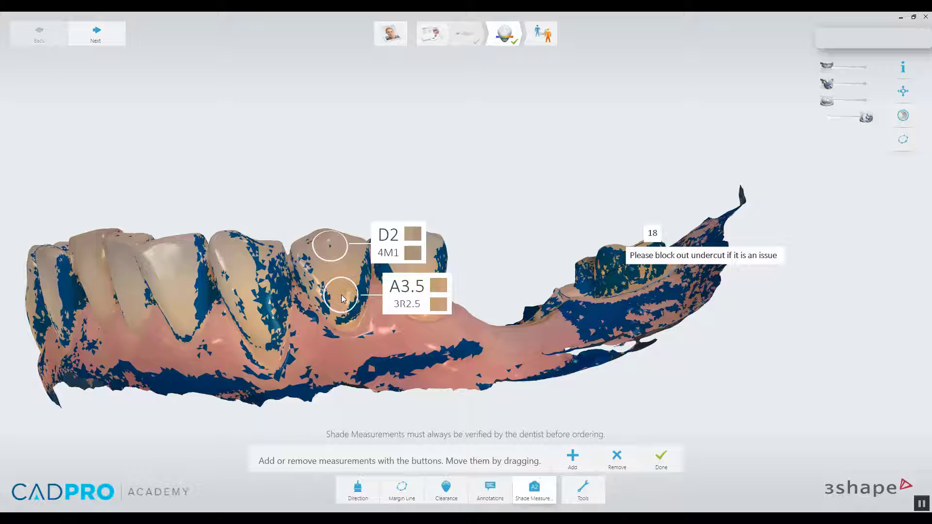
Add a shade measurement on the upper front surface of the lateral incisor and adjust its position slightly downward.
click(569, 459)
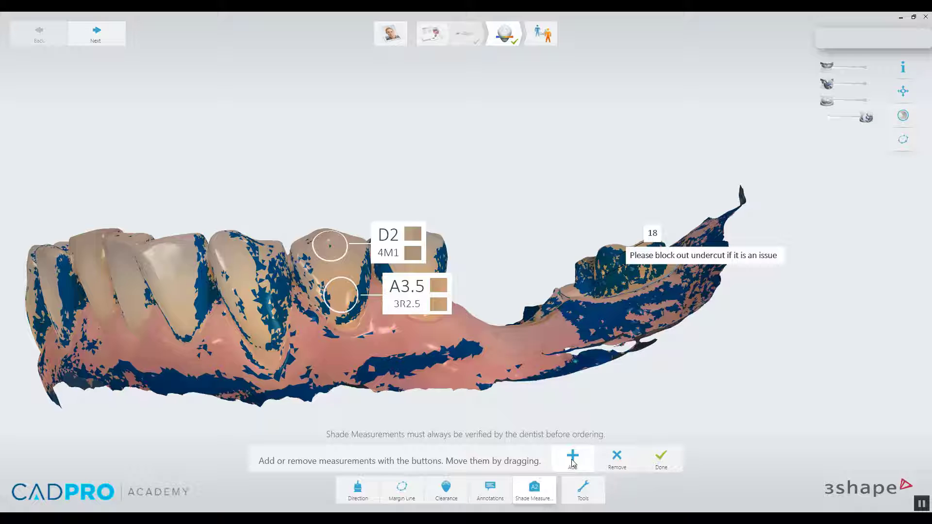
click(162, 254)
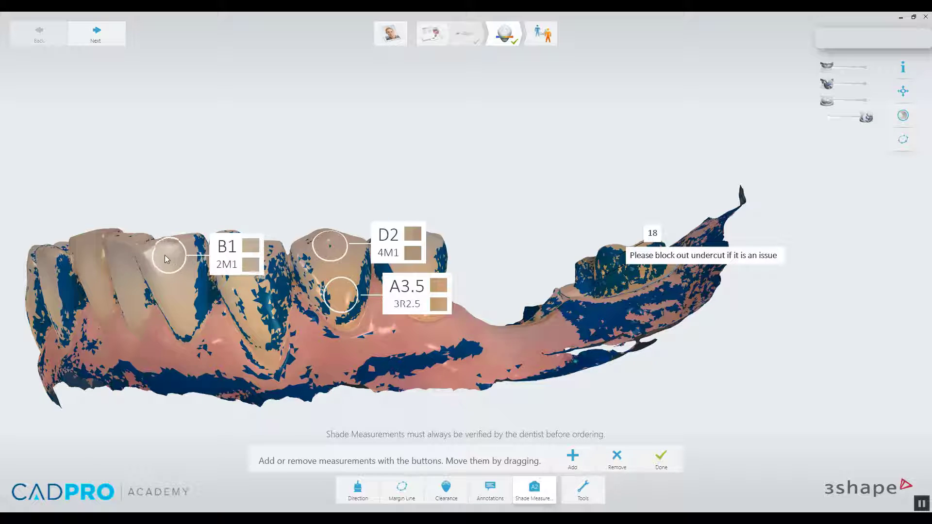
drag(165, 255, 167, 261)
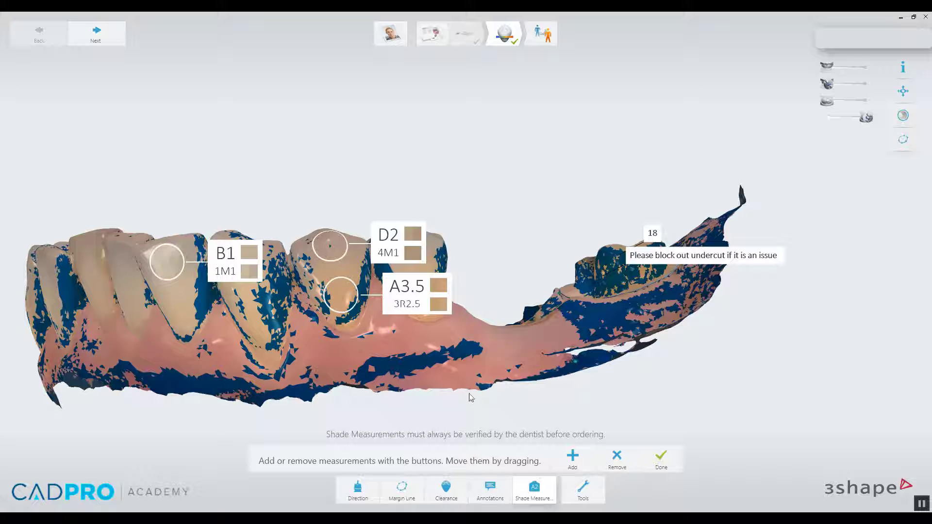
Try a shade measurement on the blue-marked area of the canine, remove it and close the shade measuring.
click(573, 459)
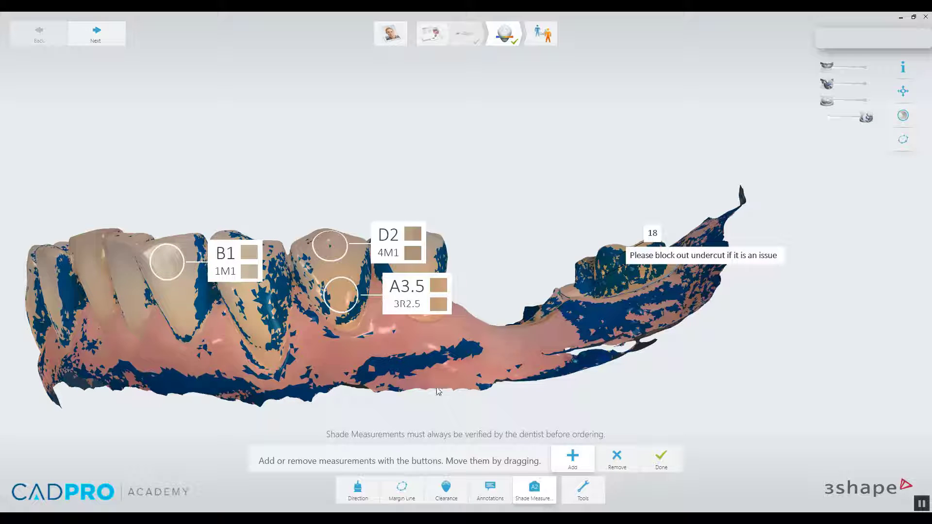
click(268, 296)
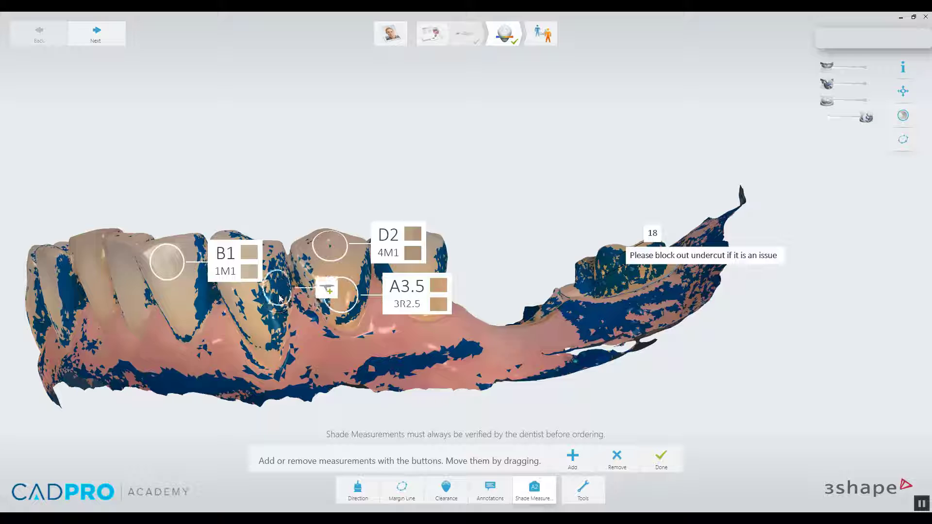
drag(281, 297, 282, 316)
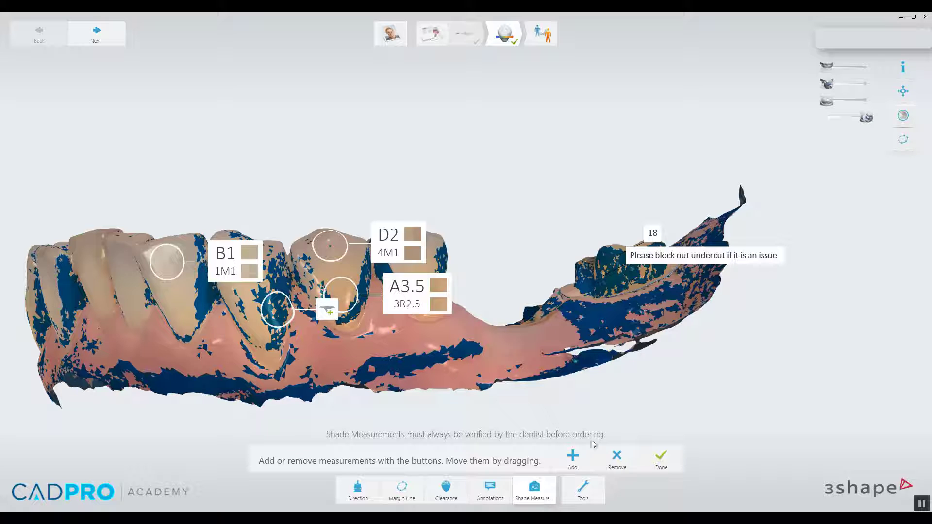
click(617, 459)
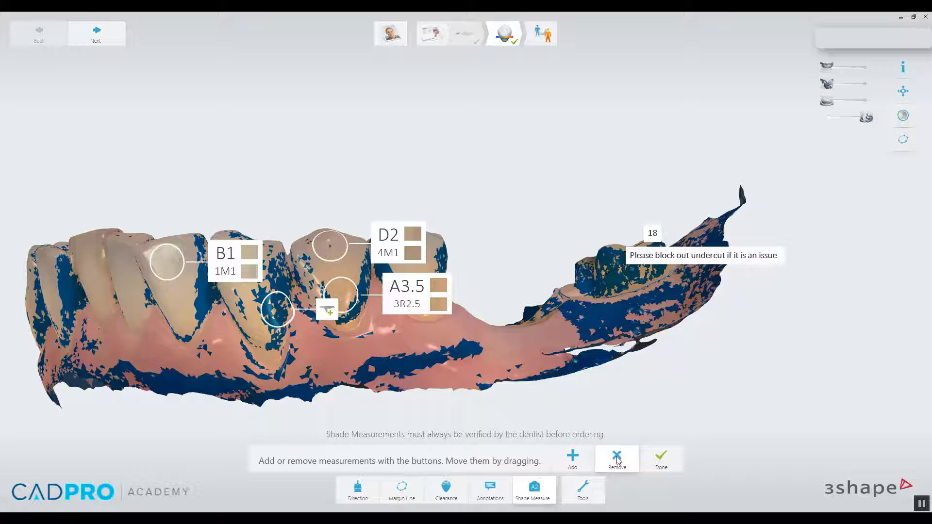
click(276, 311)
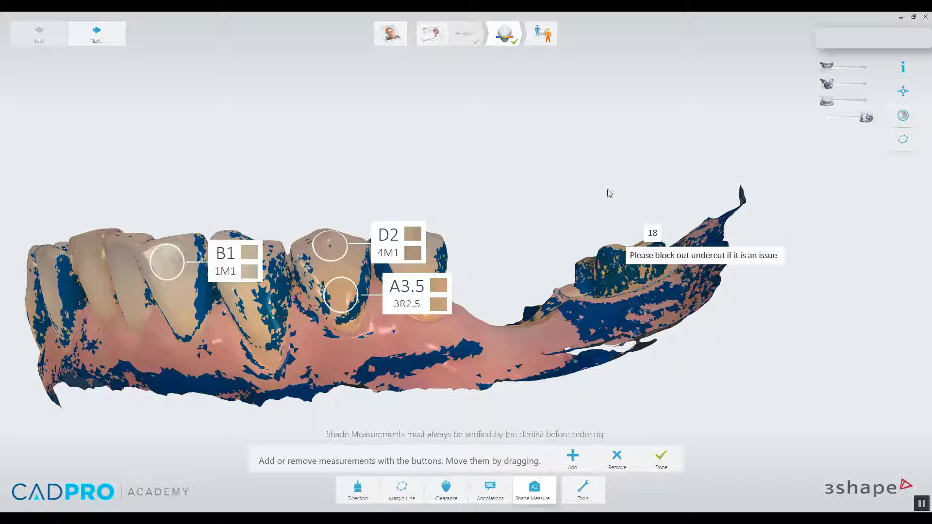
right_drag(474, 189, 499, 198)
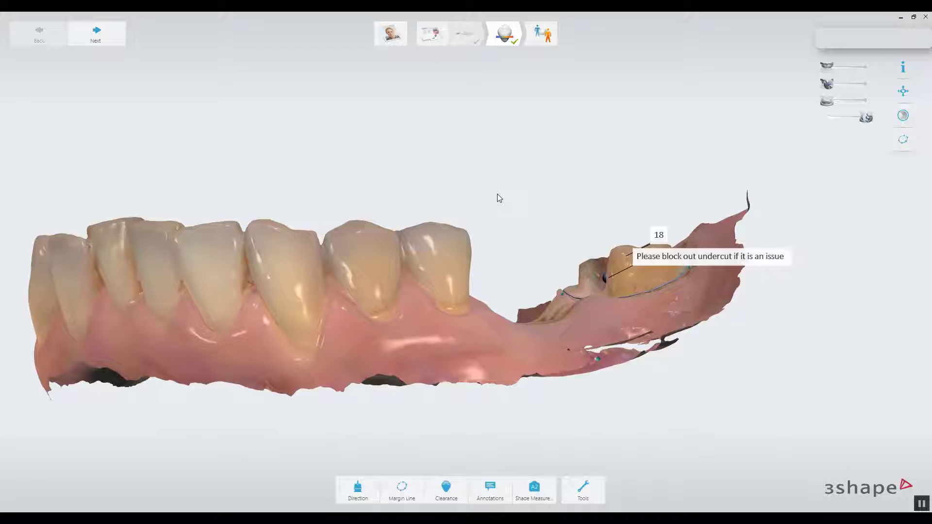